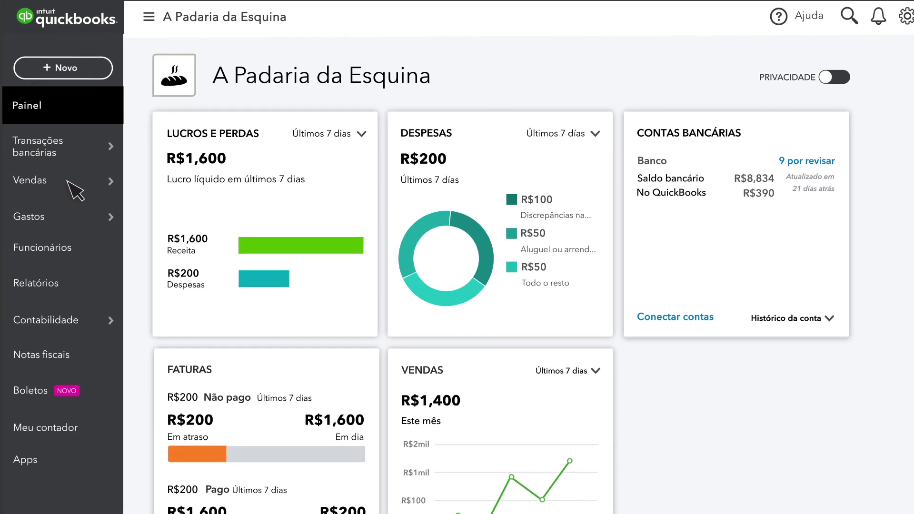
Open Clientes, filter by each summary tile, clear it, then view one customer's details and return.
mouse_move(30, 180)
left_click(182, 253)
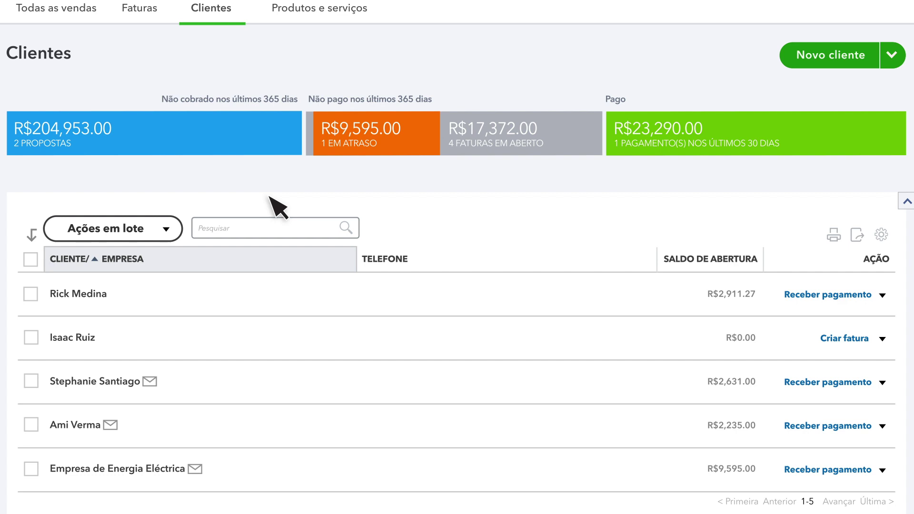
left_click(105, 133)
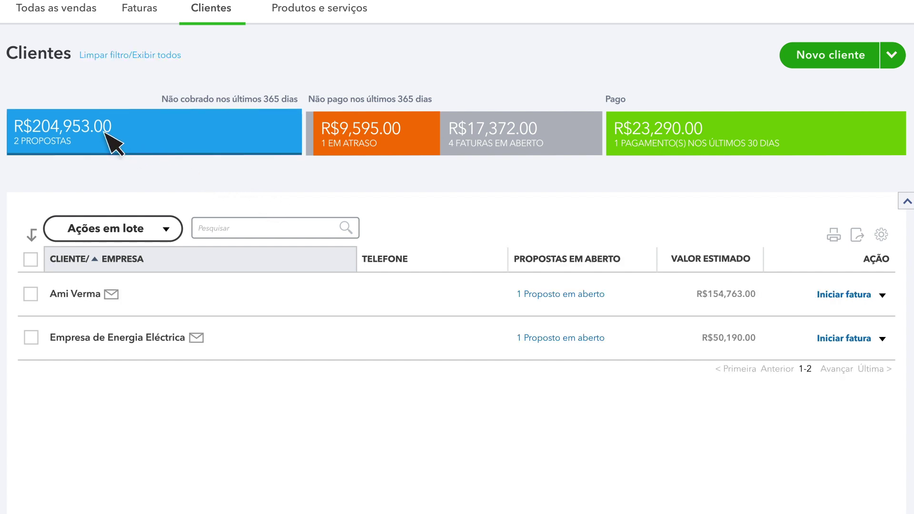
left_click(393, 138)
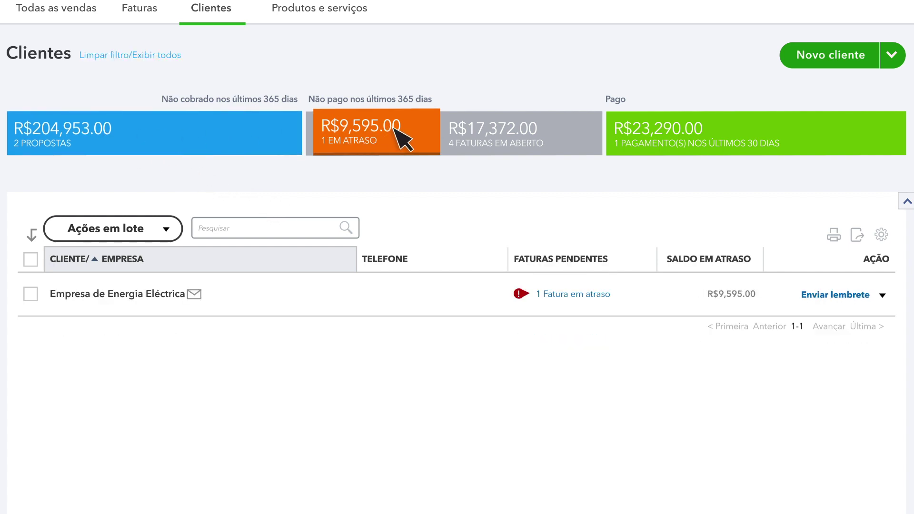
left_click(548, 143)
left_click(693, 132)
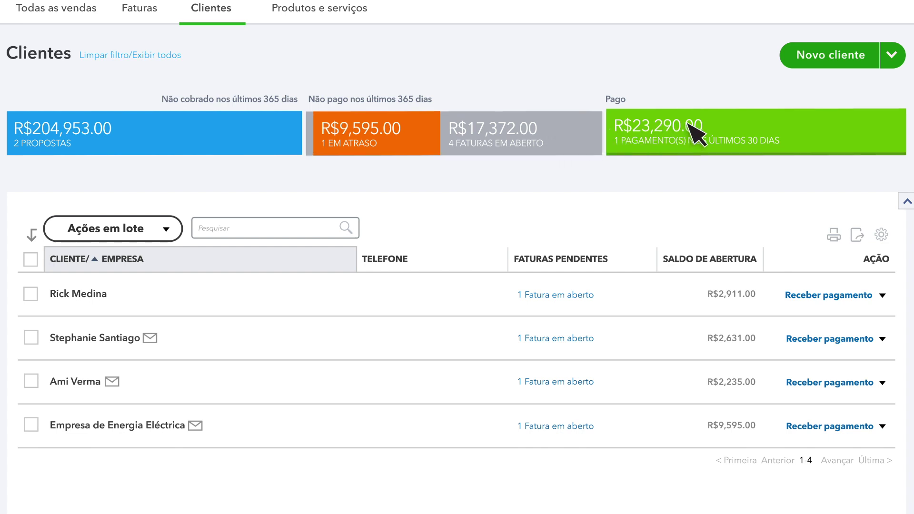
left_click(149, 55)
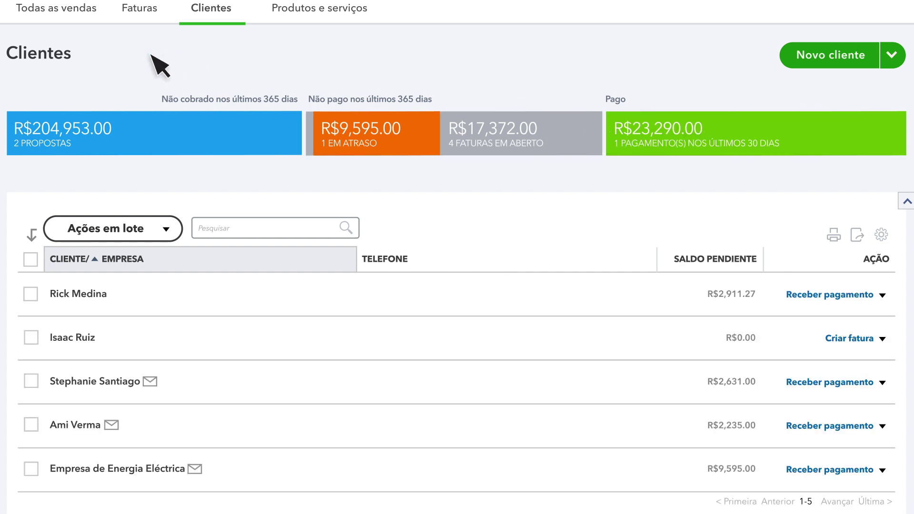
left_click(90, 383)
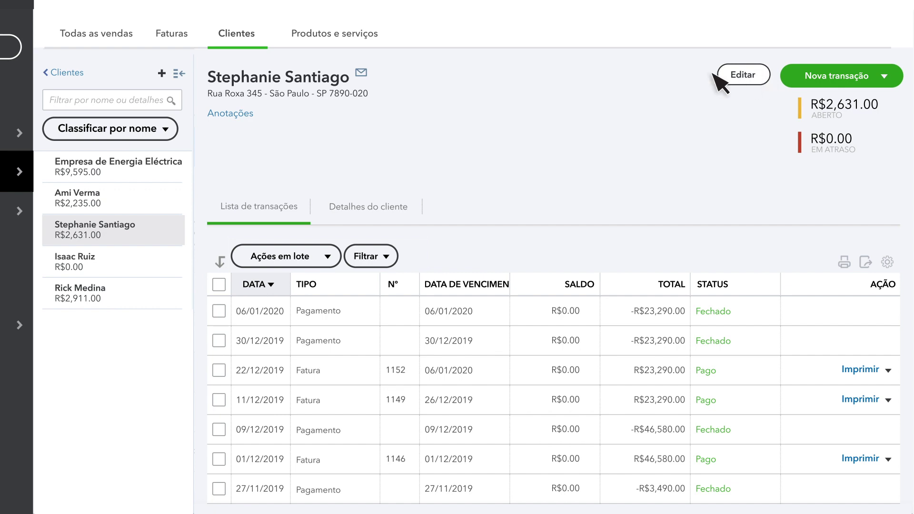
left_click(76, 72)
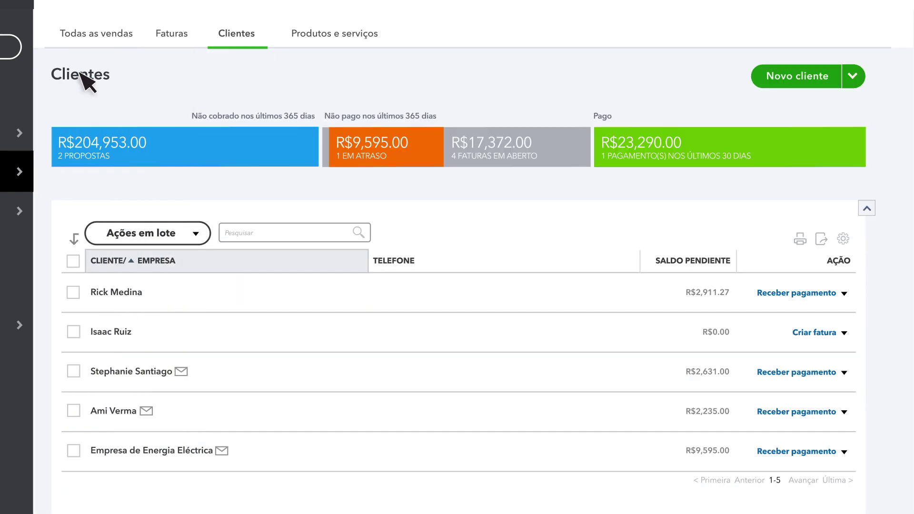
Start a new CPF customer, entering the customer's name, e-mail address and phone number.
left_click(797, 79)
left_click(199, 74)
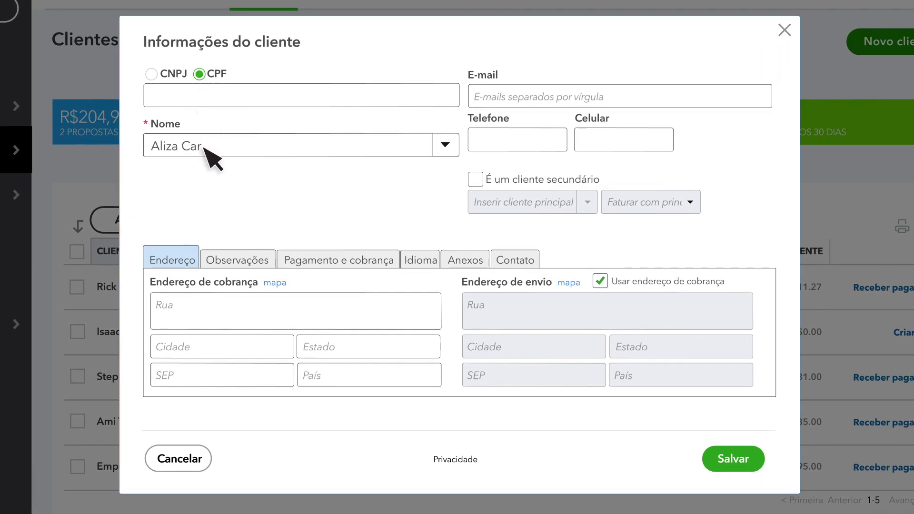
type("pio")
left_click(479, 100)
left_click(479, 140)
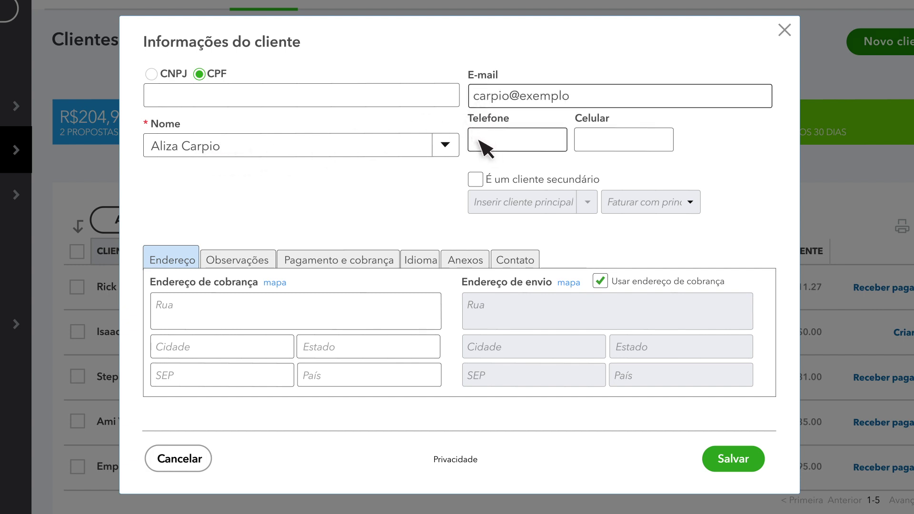
Fill in the billing address: street, city, postal code and country.
left_click(291, 303)
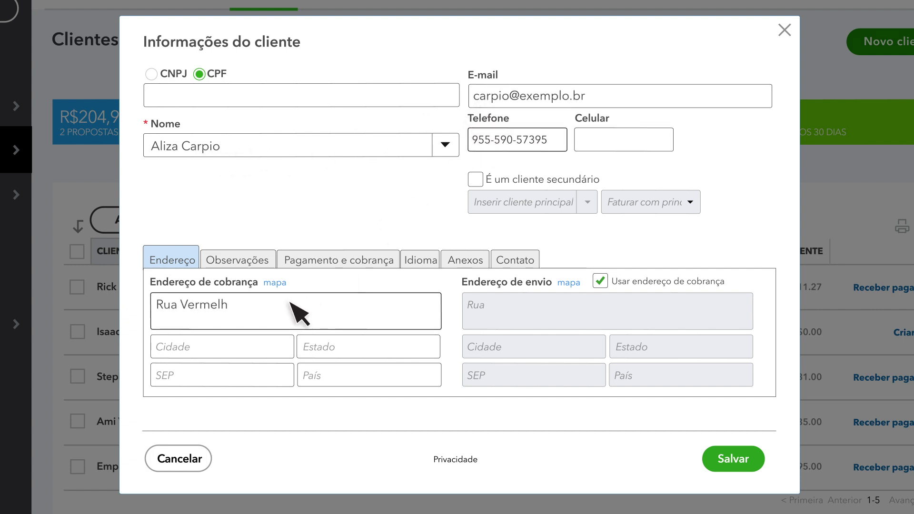
key("Tab")
type("S")
type("loP")
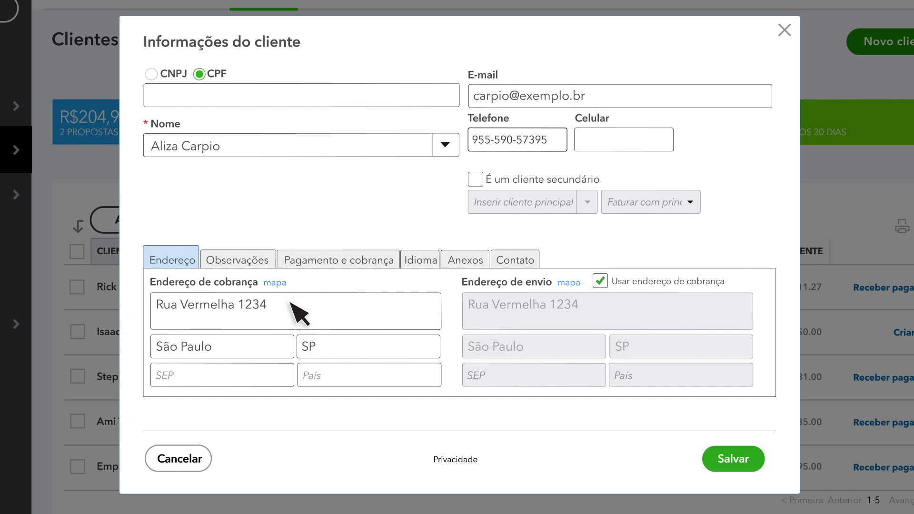
key("Tab")
type("01685-060")
key("Tab")
type("Brazil")
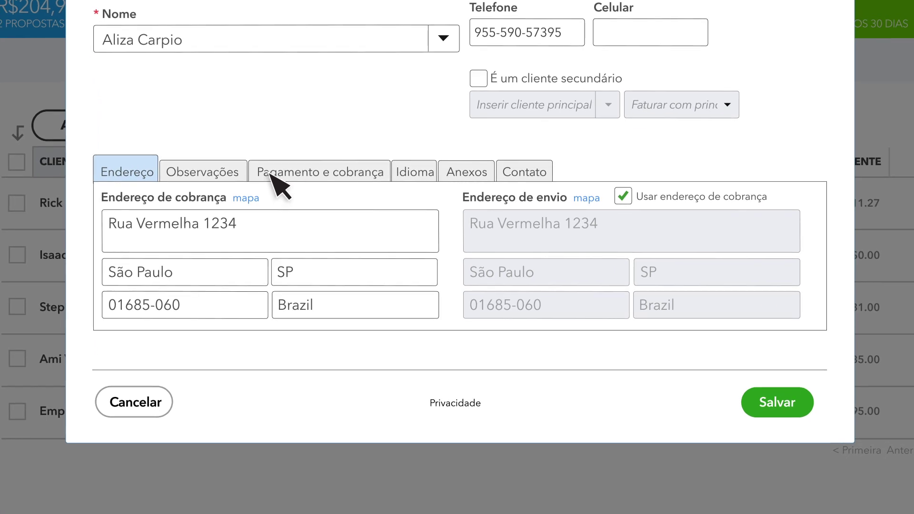
Set the customer's payment terms to Net 30, review invoice language and attachments, and save.
left_click(278, 178)
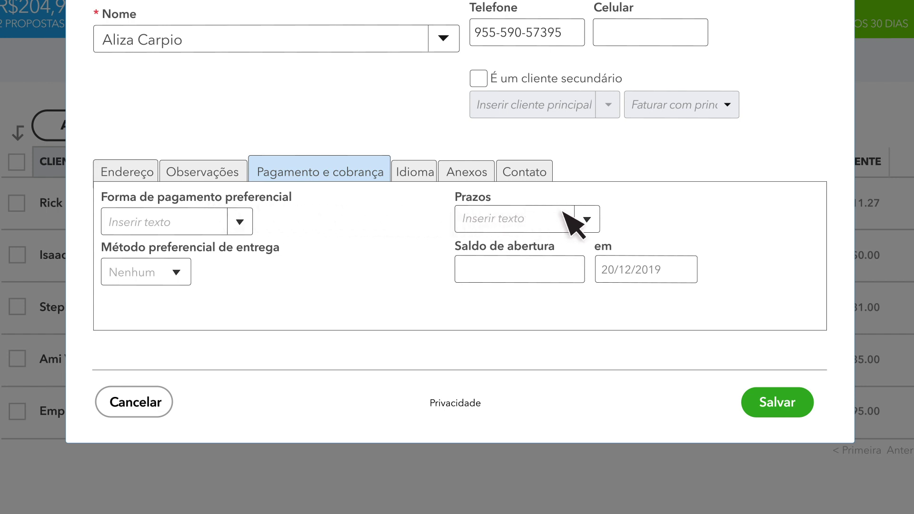
left_click(588, 219)
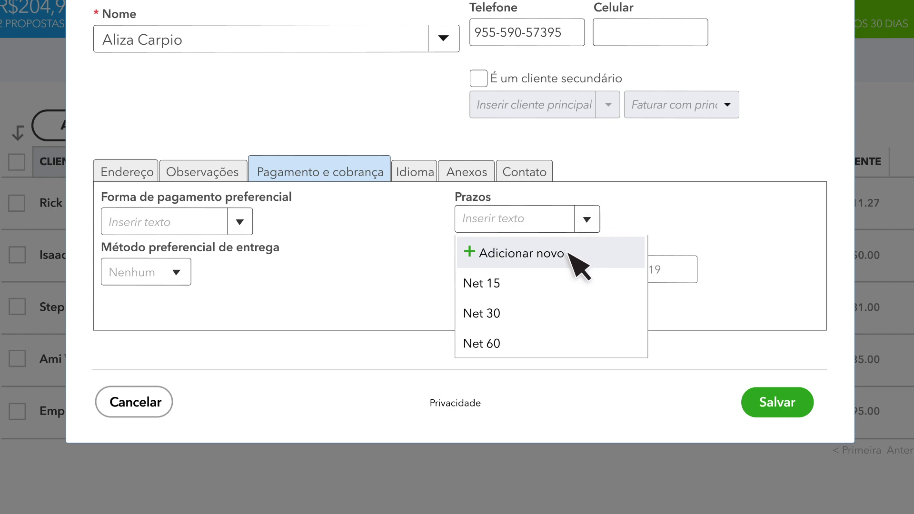
left_click(530, 317)
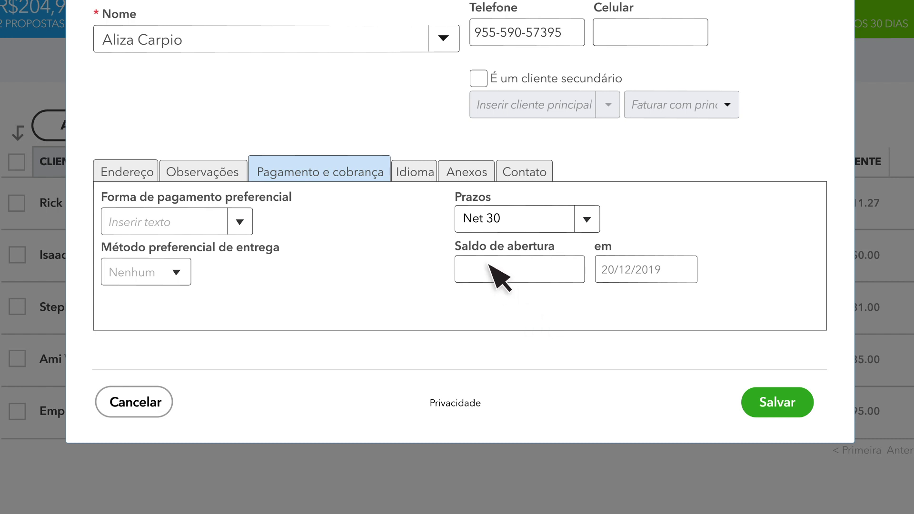
left_click(419, 176)
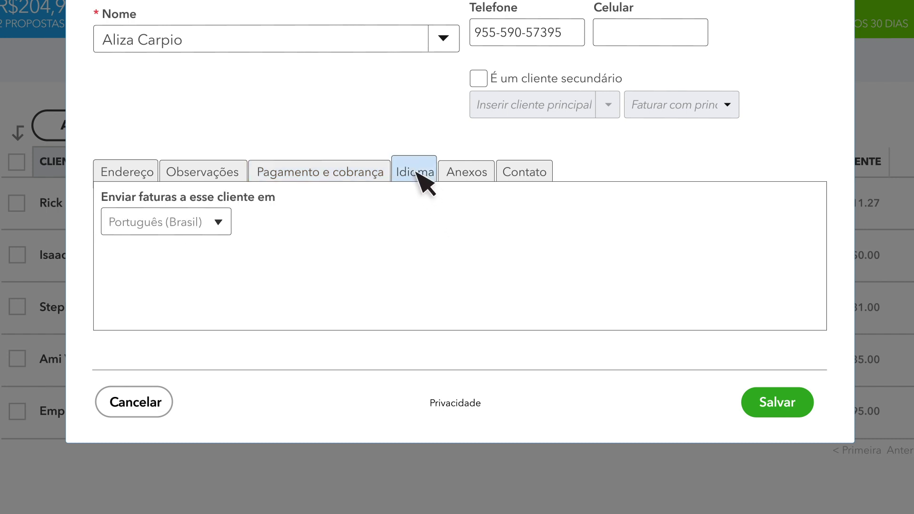
left_click(170, 222)
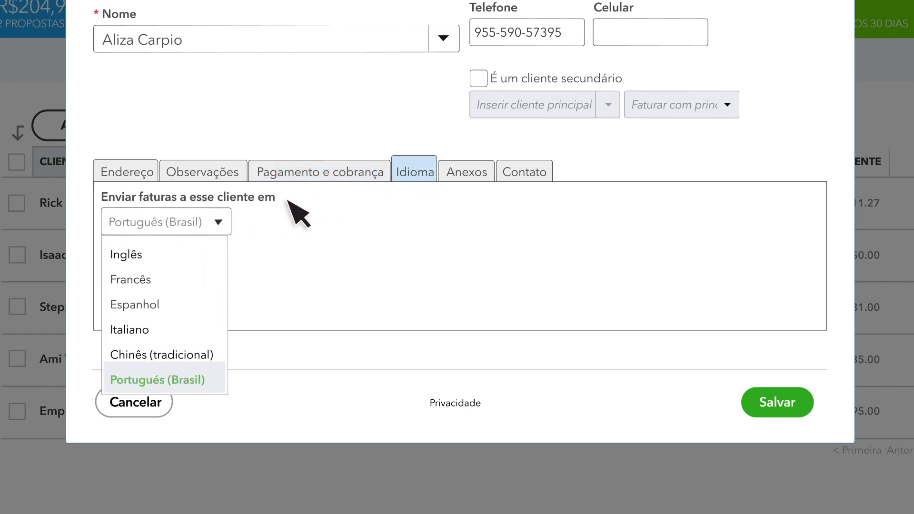
left_click(464, 174)
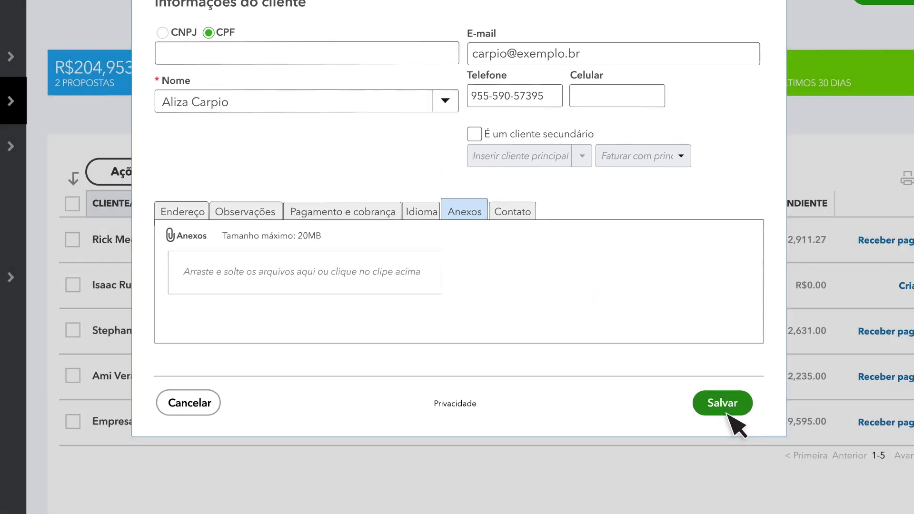
left_click(766, 403)
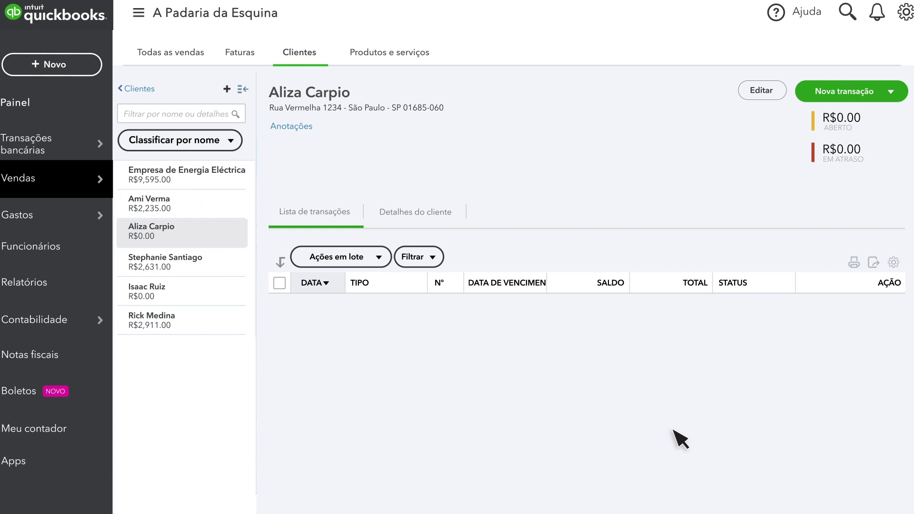
From Clientes, start Importar clientes and upload A_lista_de_clientes.XLS.
left_click(154, 89)
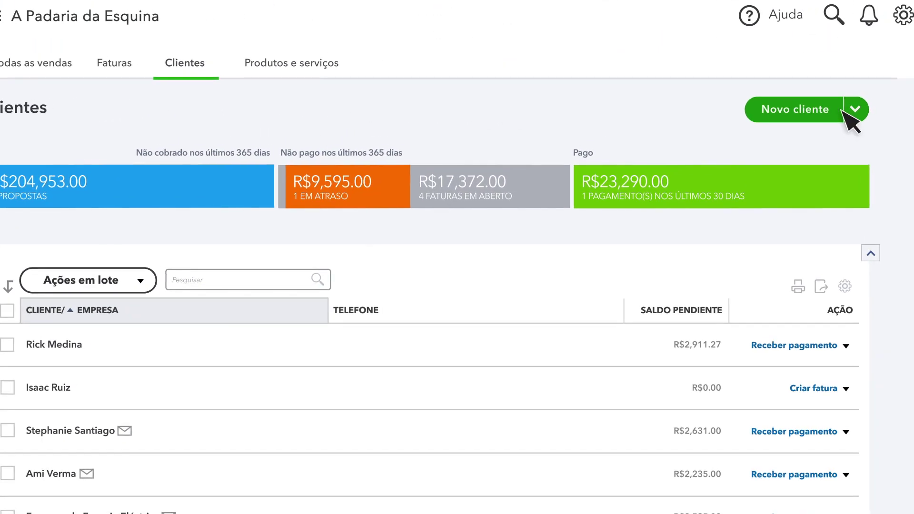
left_click(852, 110)
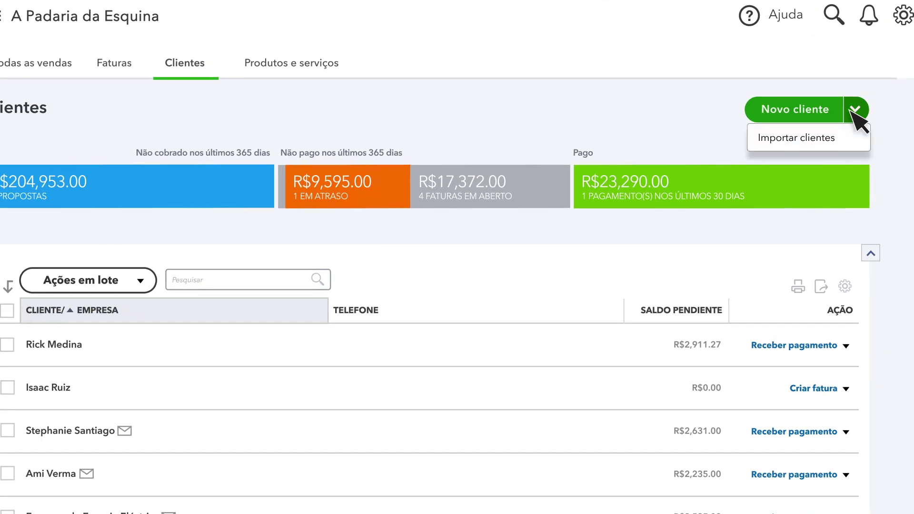
left_click(856, 138)
left_click(257, 143)
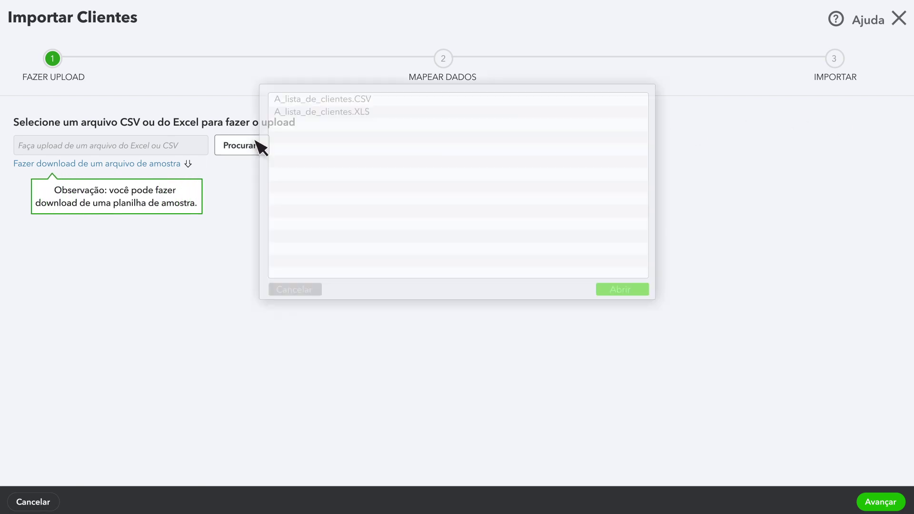
left_click(328, 96)
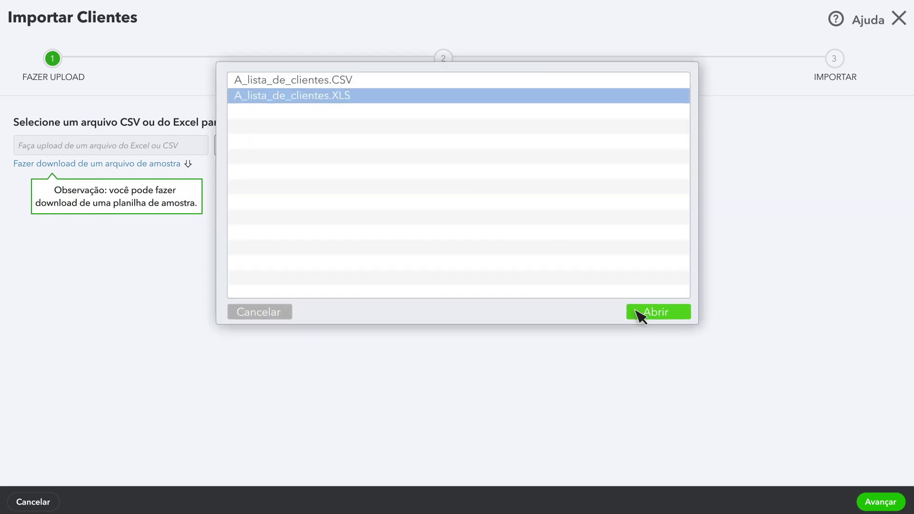
left_click(658, 312)
Map the file's Telefone column to the phone field and import the five customers.
left_click(868, 502)
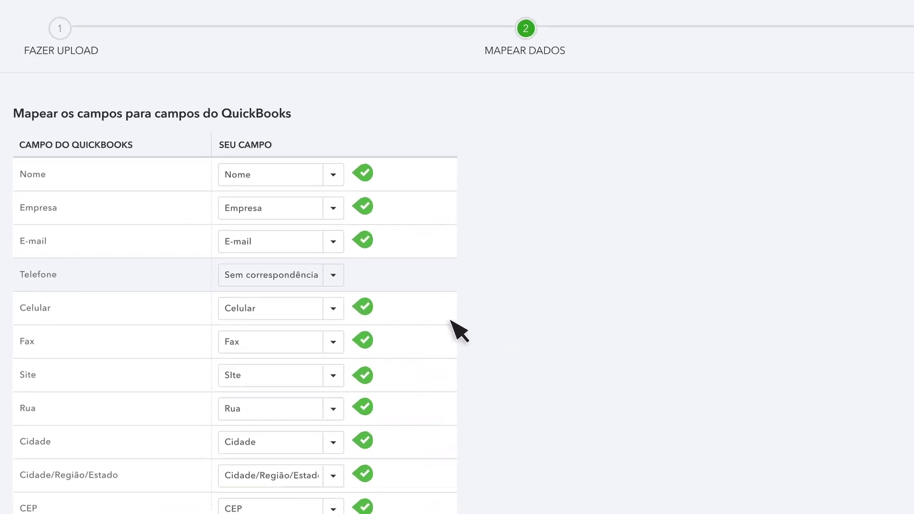
left_click(334, 276)
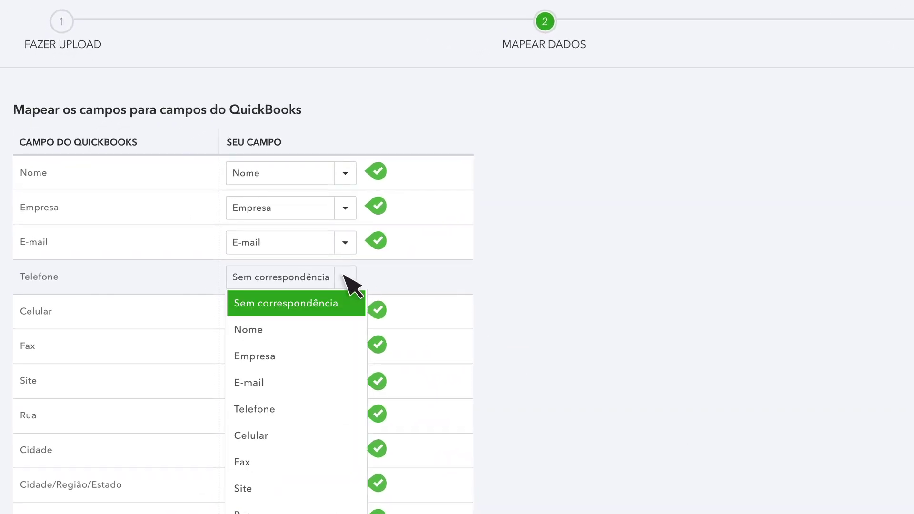
left_click(322, 413)
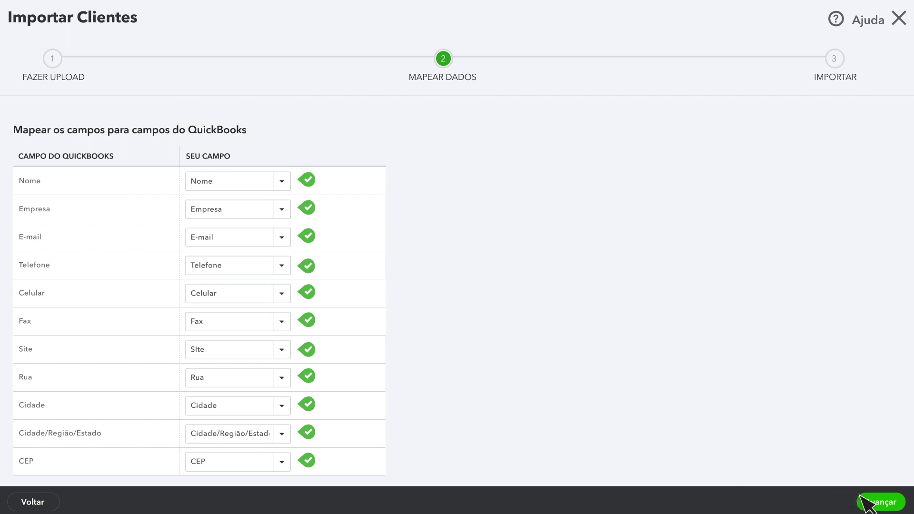
left_click(867, 503)
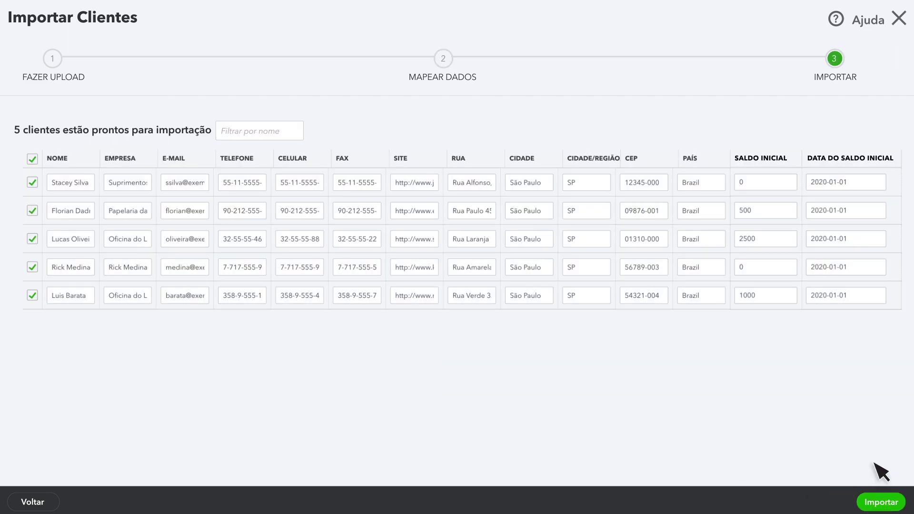
left_click(880, 501)
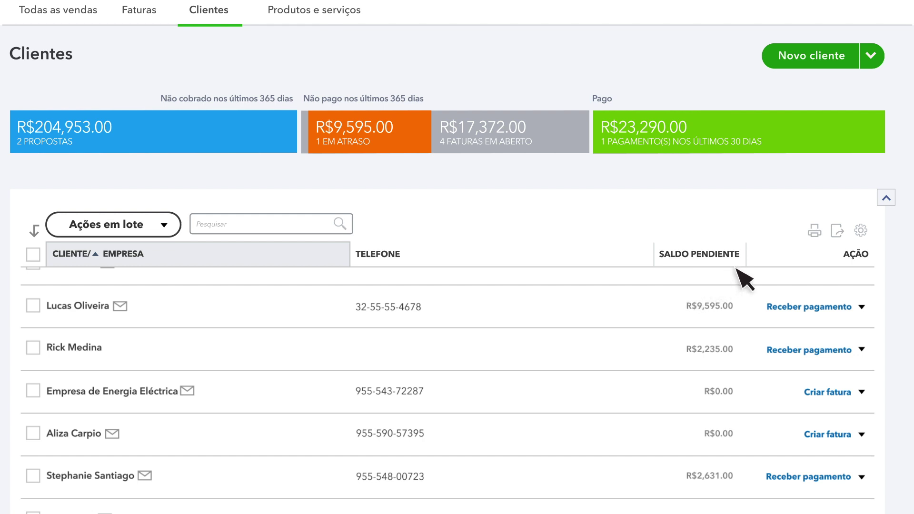
Enable the E-mail column in the customer table's column settings.
left_click(861, 230)
left_click(802, 297)
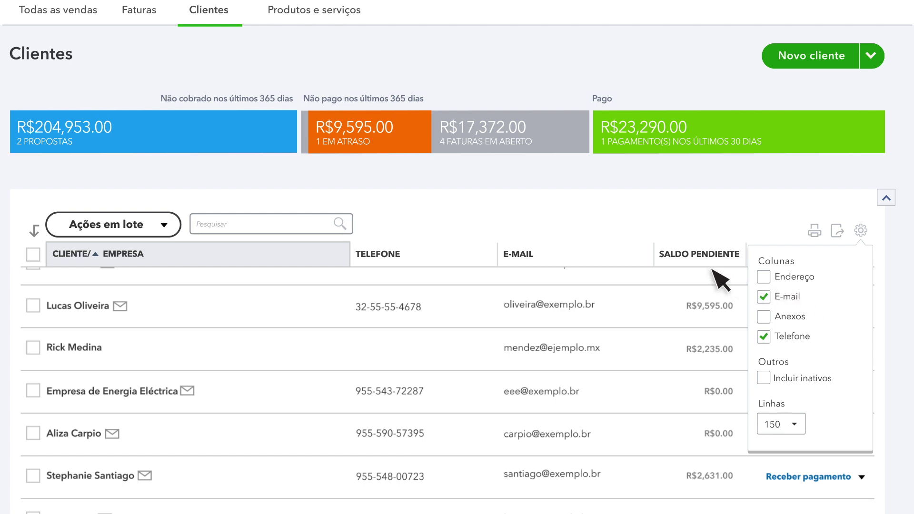
left_click(524, 219)
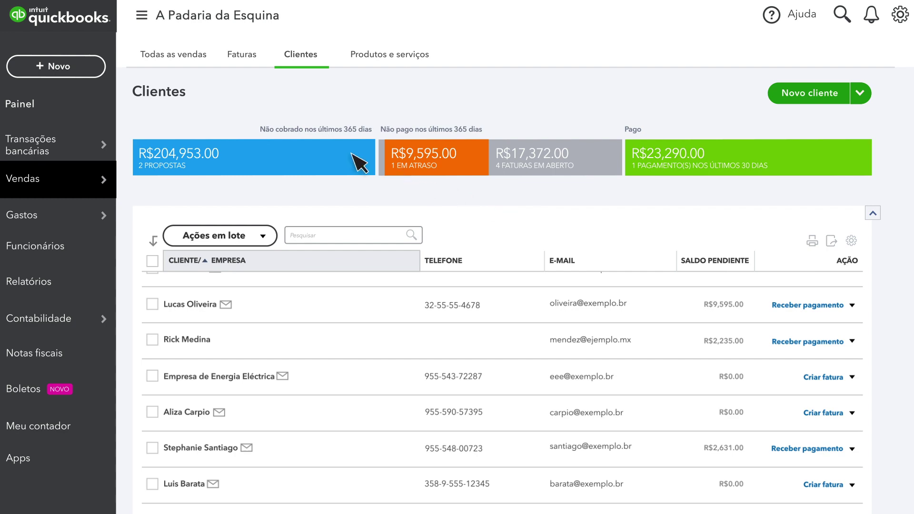
Create a new Fatura billed to the newly created customer.
left_click(81, 67)
left_click(81, 142)
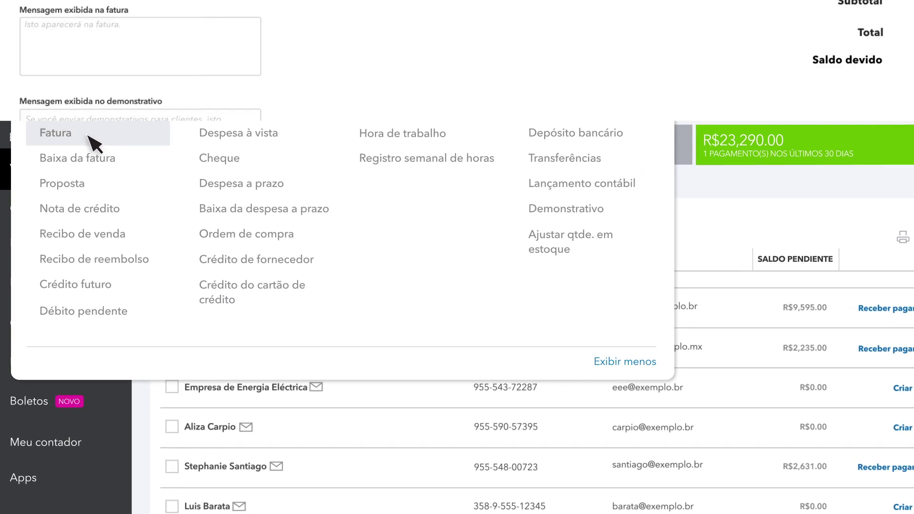
left_click(155, 72)
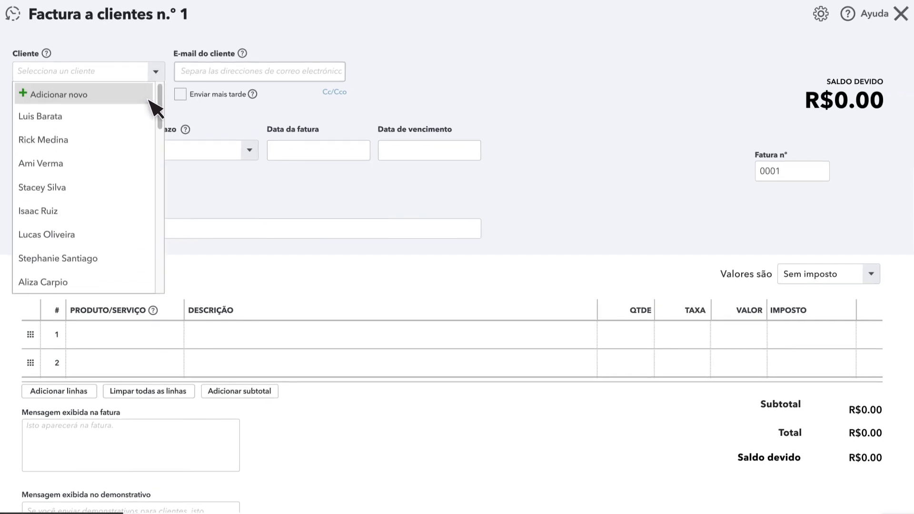
left_click(110, 282)
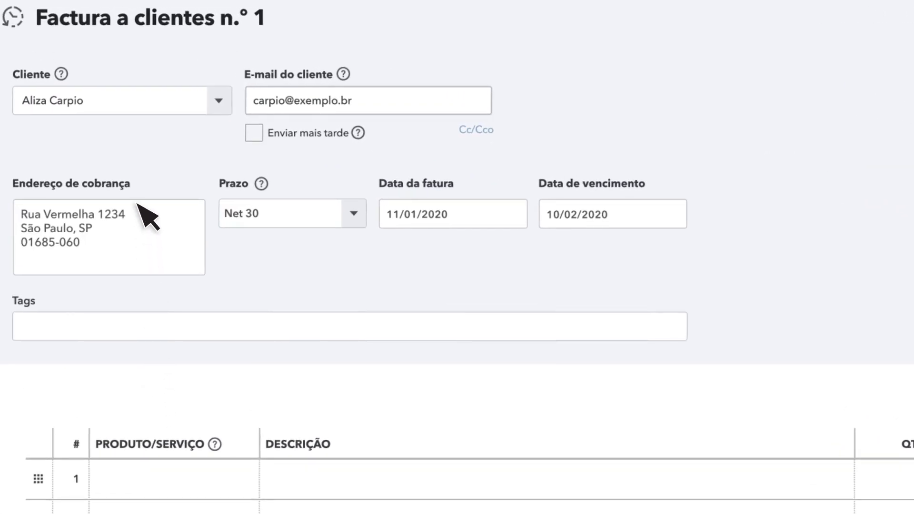